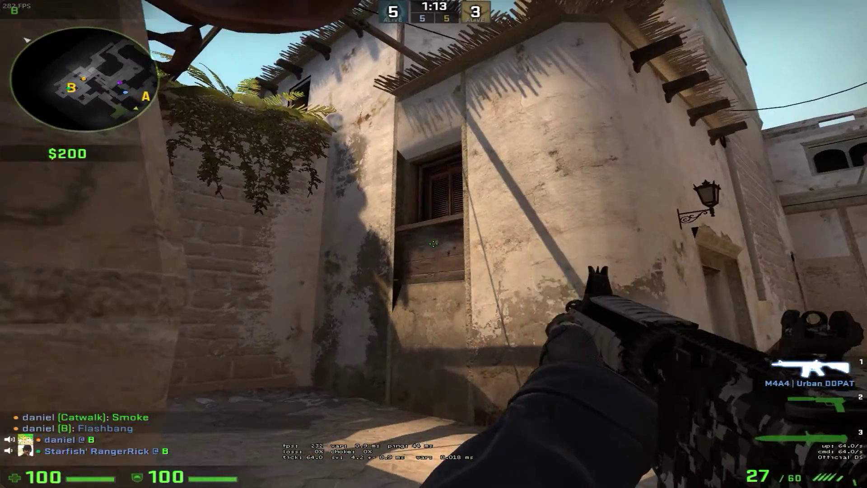
pyautogui.click(434, 244)
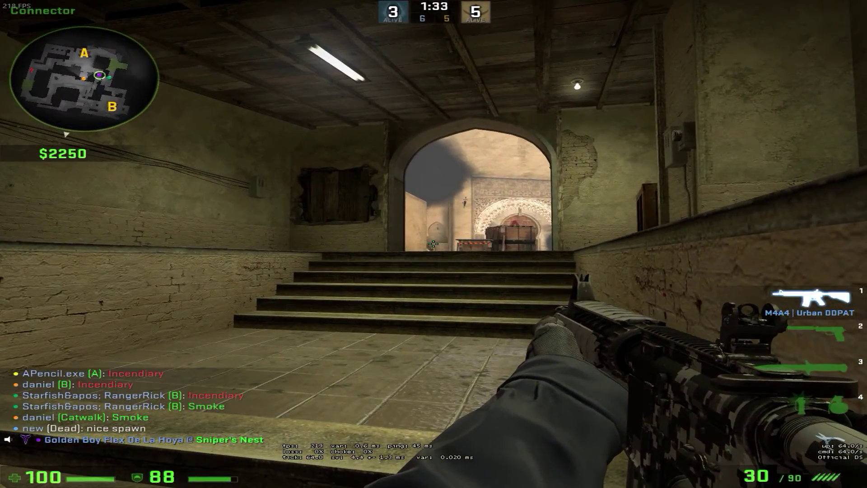
pyautogui.click(434, 244)
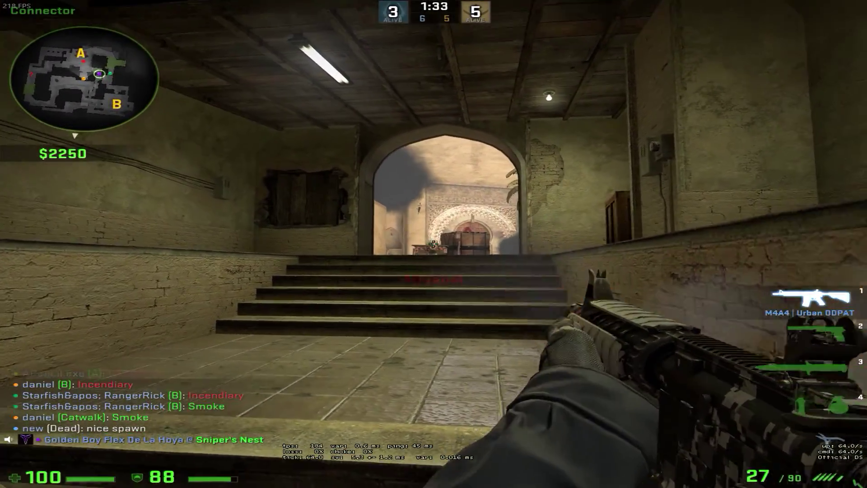
pyautogui.click(433, 243)
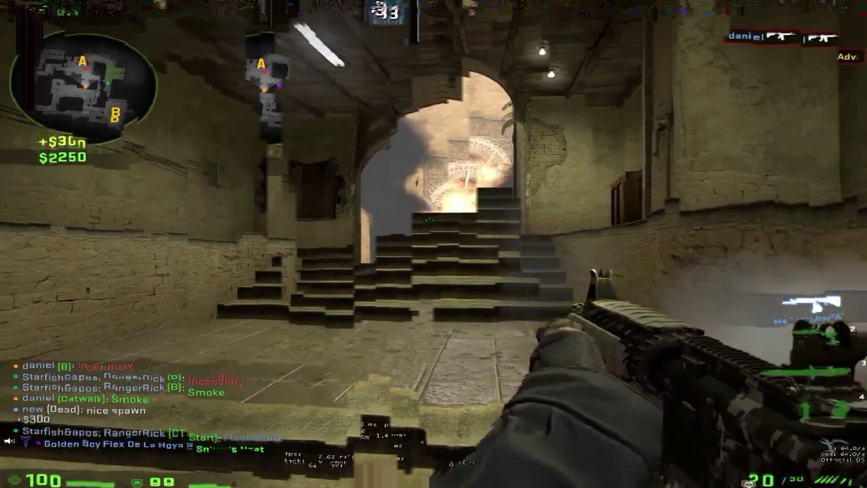